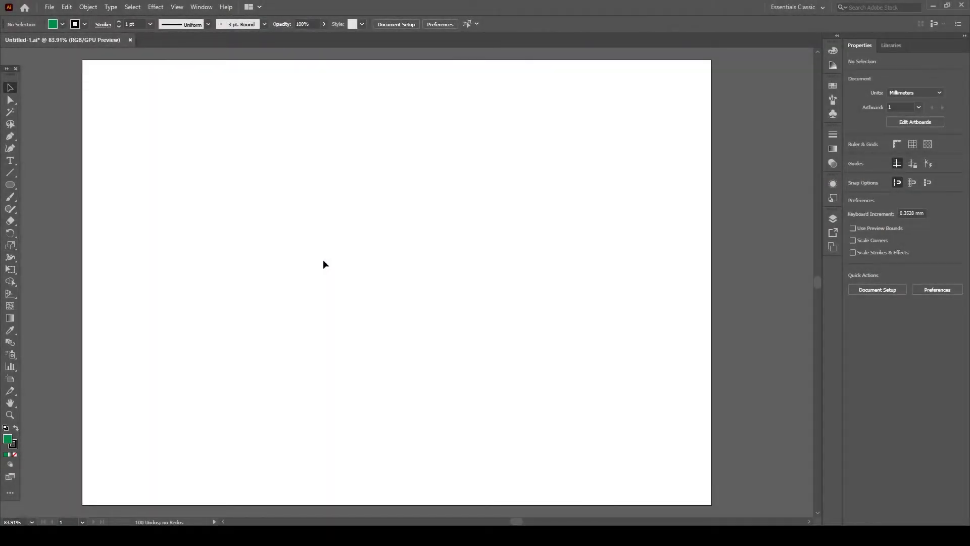
Step: Undo the last two drawing steps, removing the green ellipse, and clear the selection
key(ctrl)
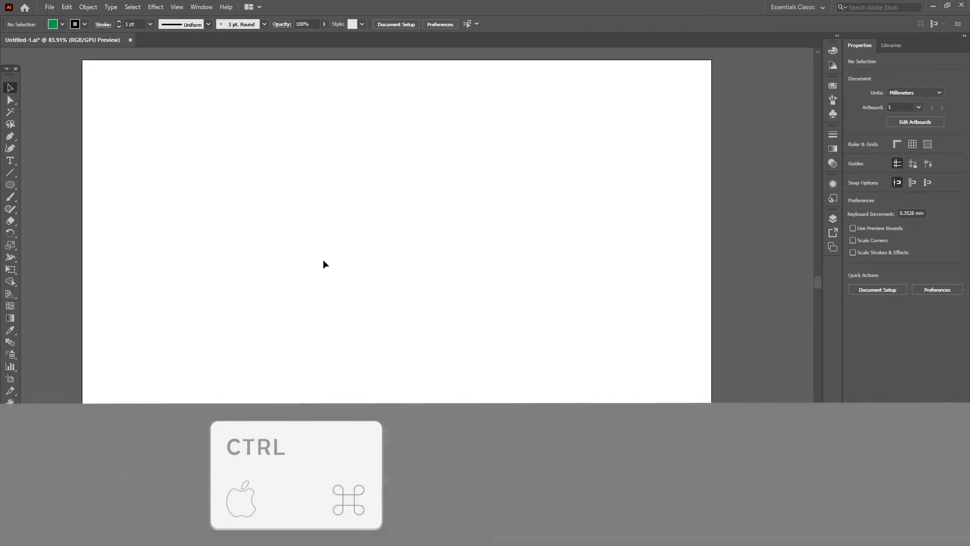
key(ctrl+z)
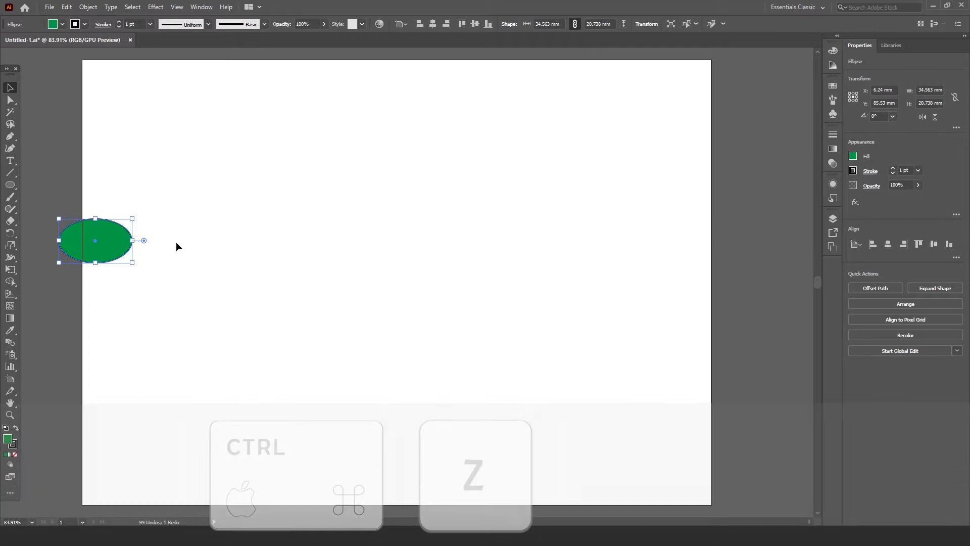
key(ctrl+z)
click(176, 243)
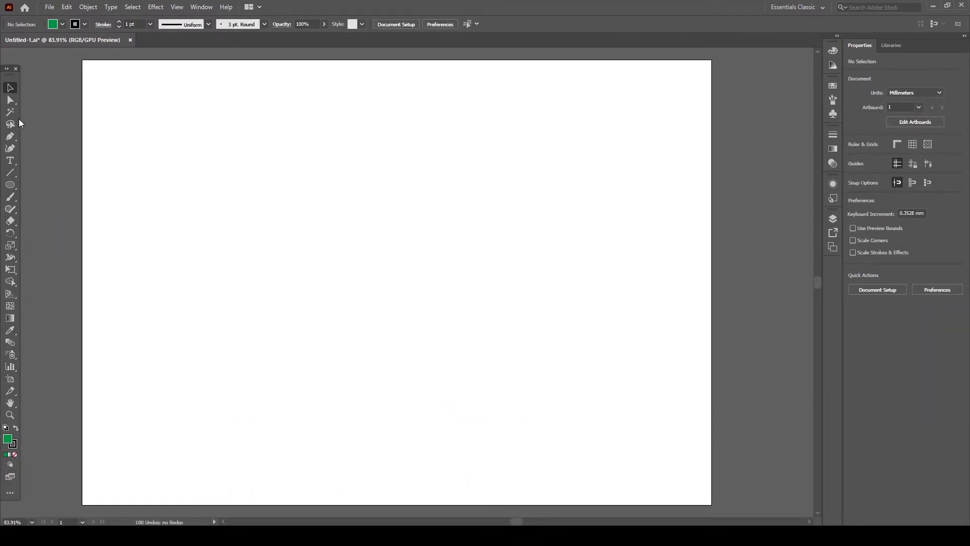
Step: Draw a large ellipse near the artboard centre and fill it blue
click(10, 184)
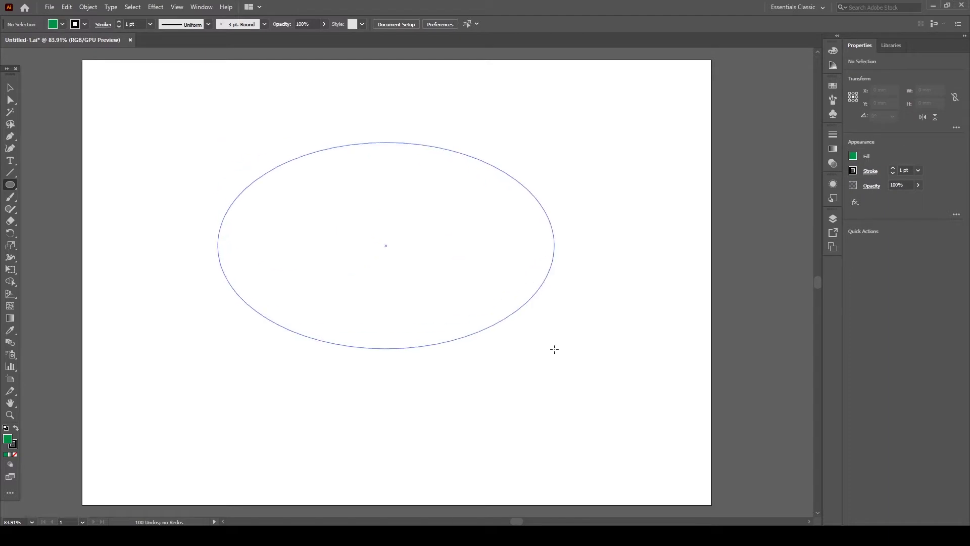
drag(218, 143, 554, 349)
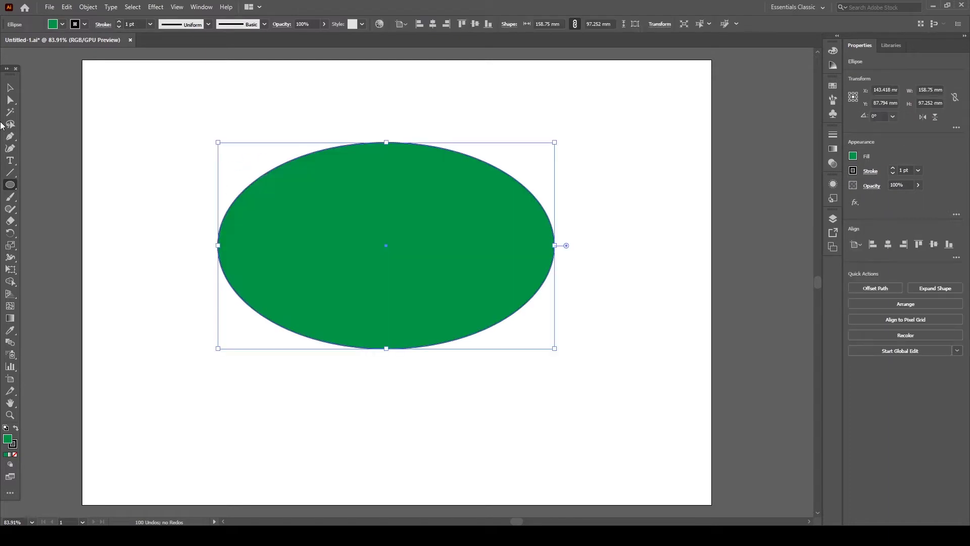
click(62, 24)
click(75, 50)
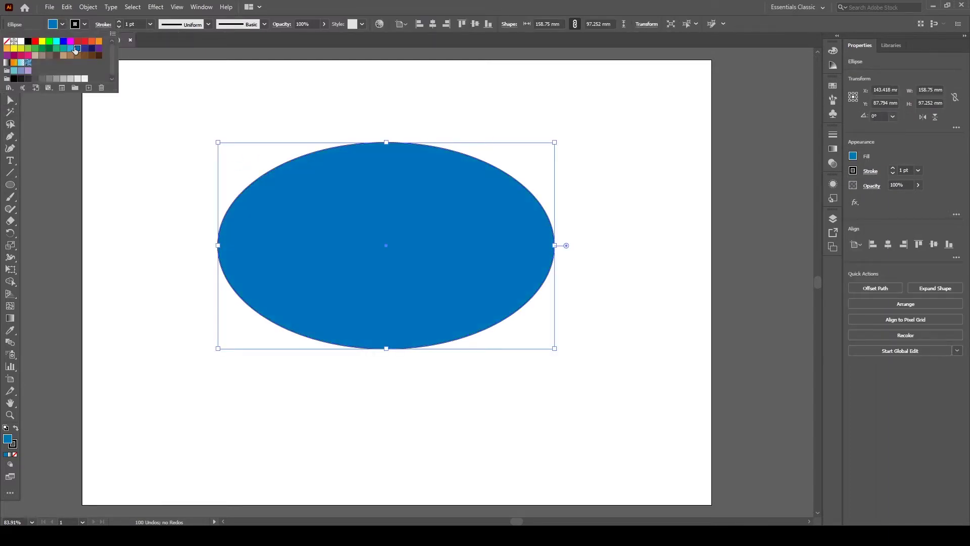
Step: Alt-drag a copy of the ellipse down and left and fill it tan
alt+drag(376, 228, 251, 300)
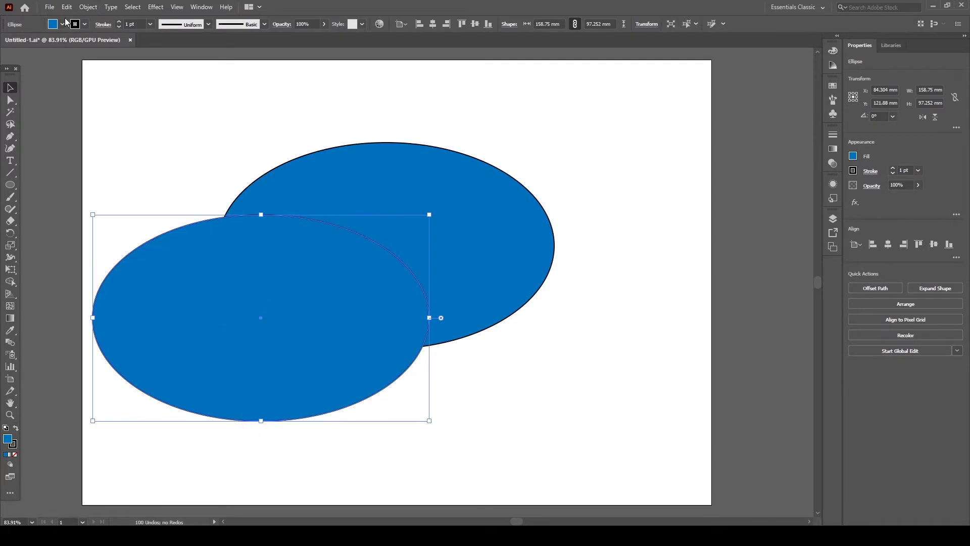
click(62, 25)
click(46, 75)
Step: Draw a green rectangle across the tops of the ellipses, then deselect it
drag(11, 185, 56, 191)
drag(164, 117, 372, 247)
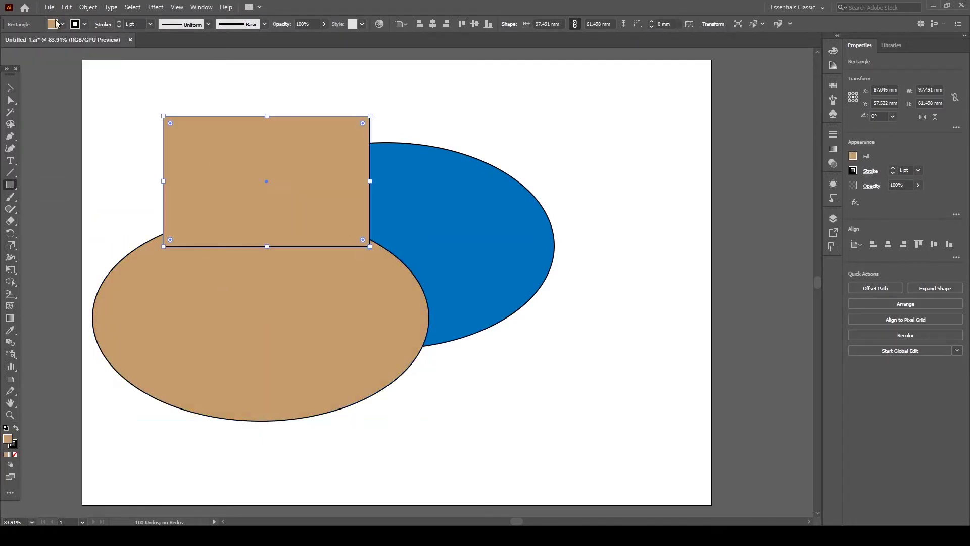
click(62, 25)
click(43, 52)
click(531, 296)
key(Escape)
key(v)
click(157, 130)
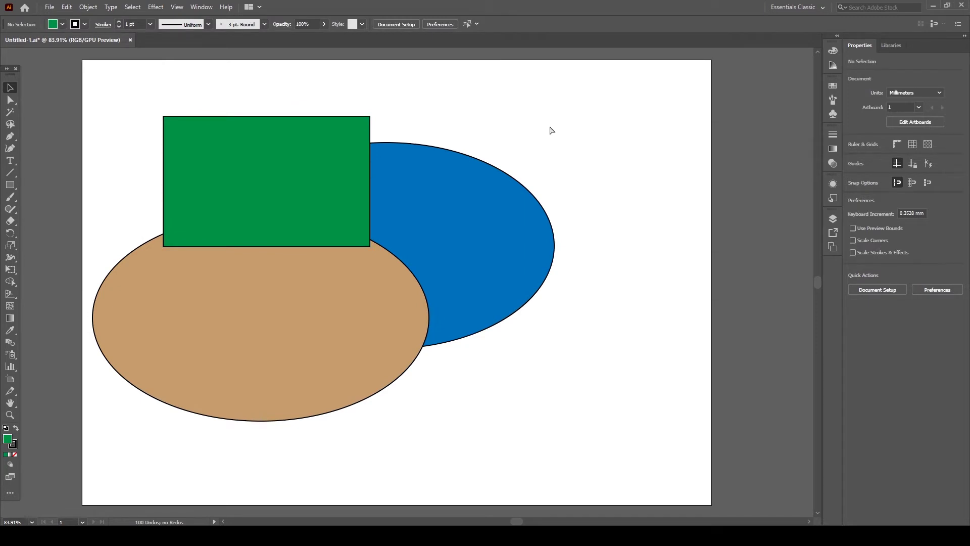
key(ctrl+z)
key(ctrl+z)
key(ctrl+z)
key(ctrl+z)
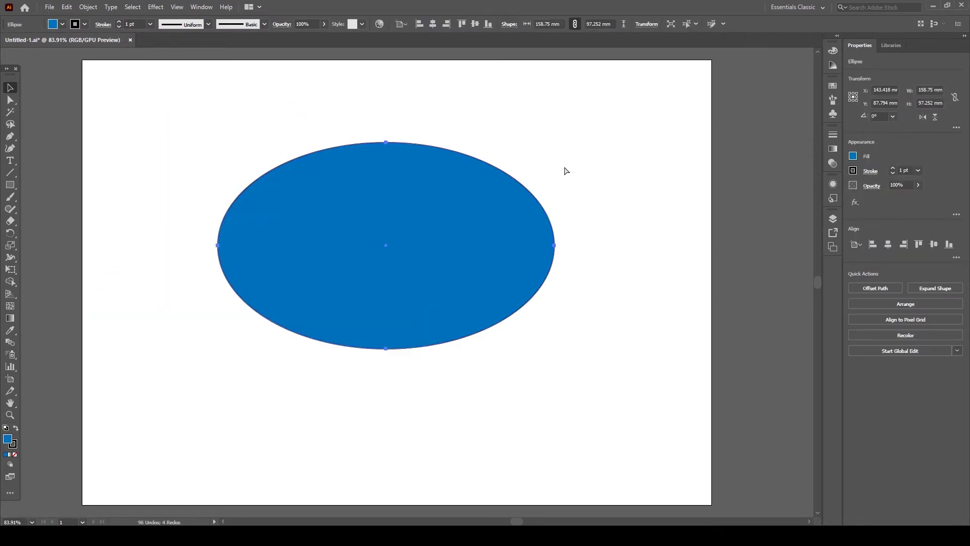
key(ctrl+z)
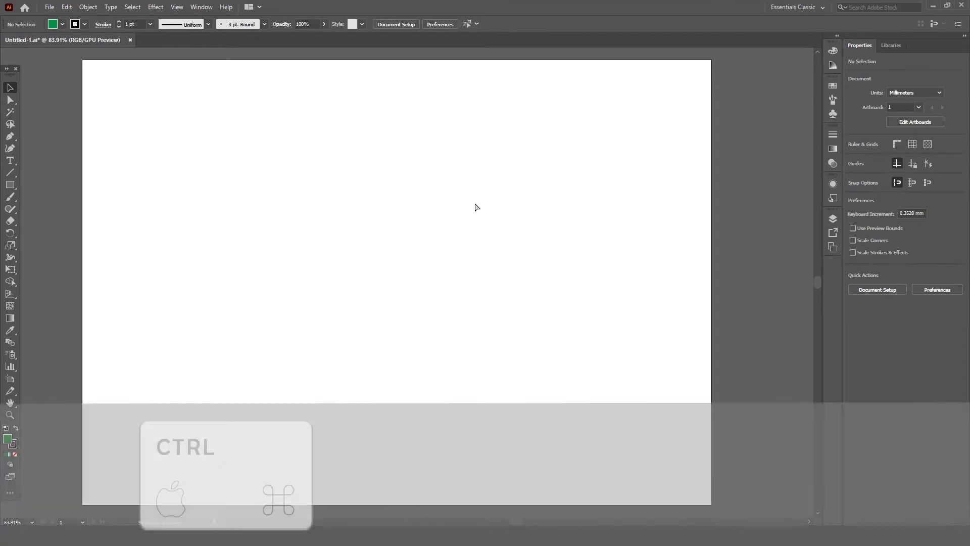
key(ctrl+shift+z)
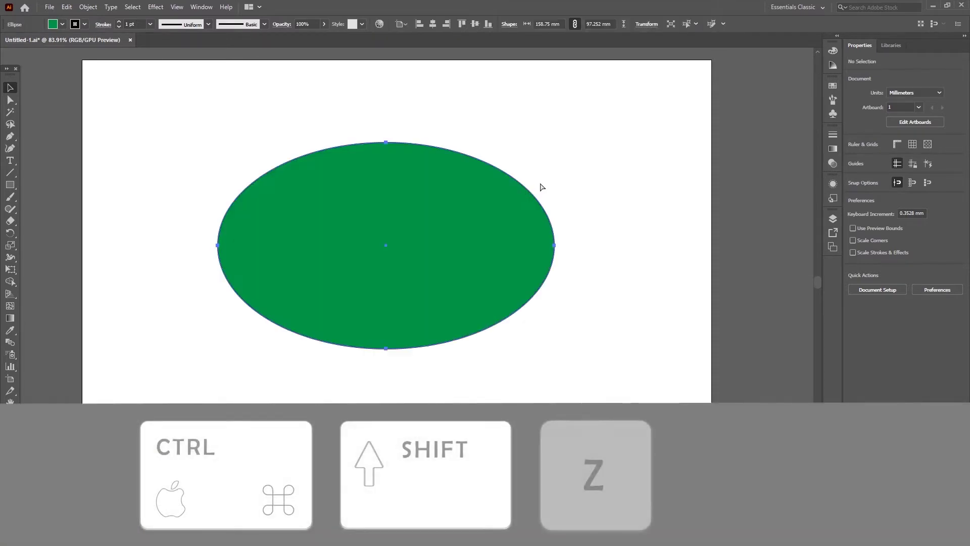
key(ctrl+shift+z)
key(ctrl+shift+z)
key(ctrl+shift+z)
key(ctrl+shift+z)
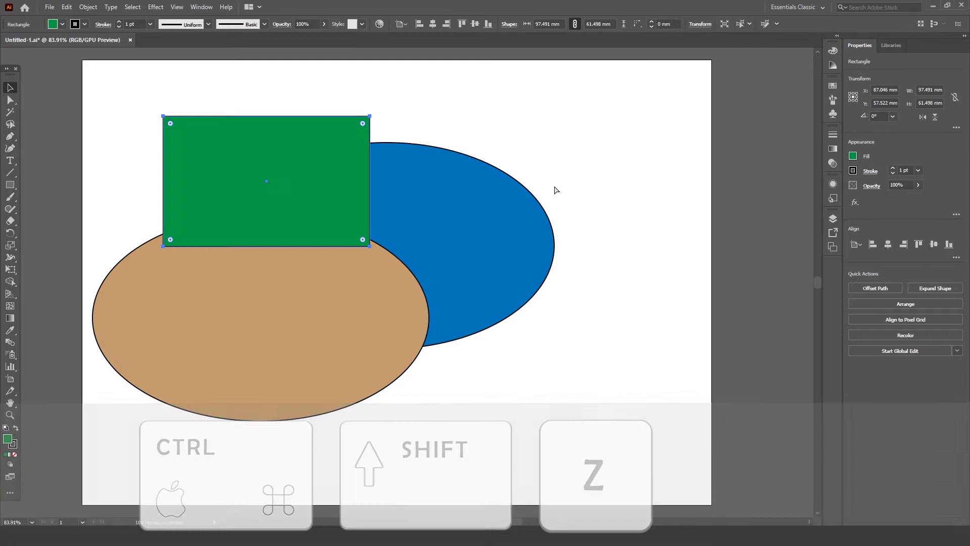
click(542, 182)
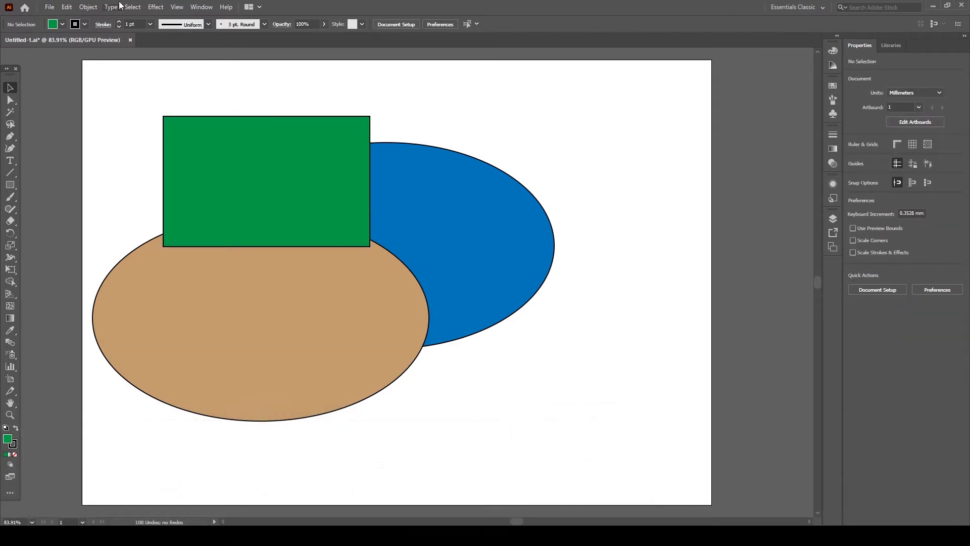
Step: Draw a straight line crossing the blue ellipse after glancing at the Edit menu
click(67, 6)
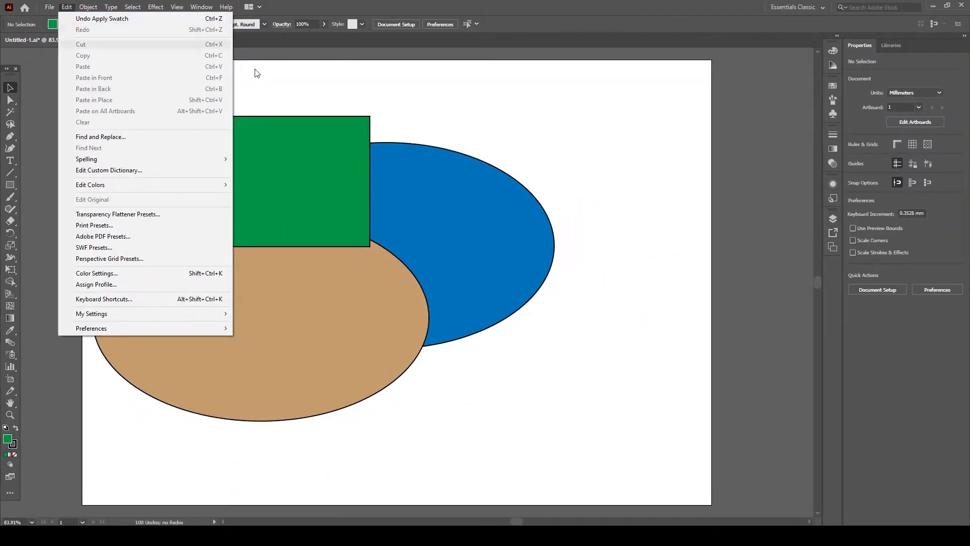
click(517, 141)
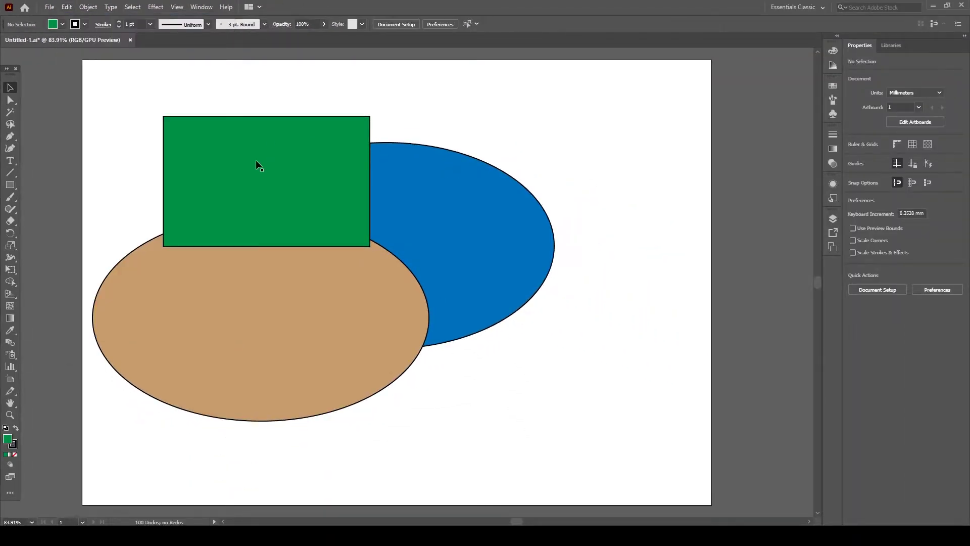
click(10, 172)
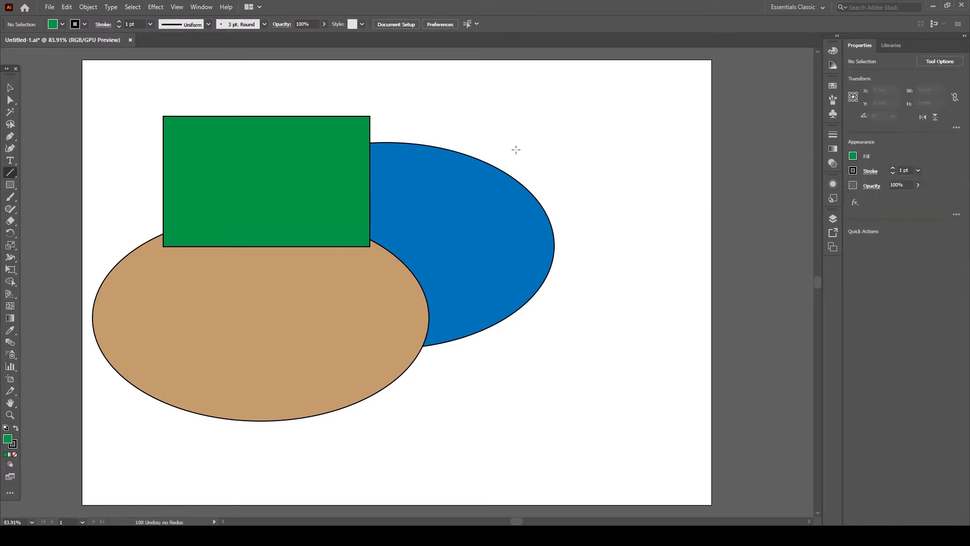
drag(526, 112, 481, 343)
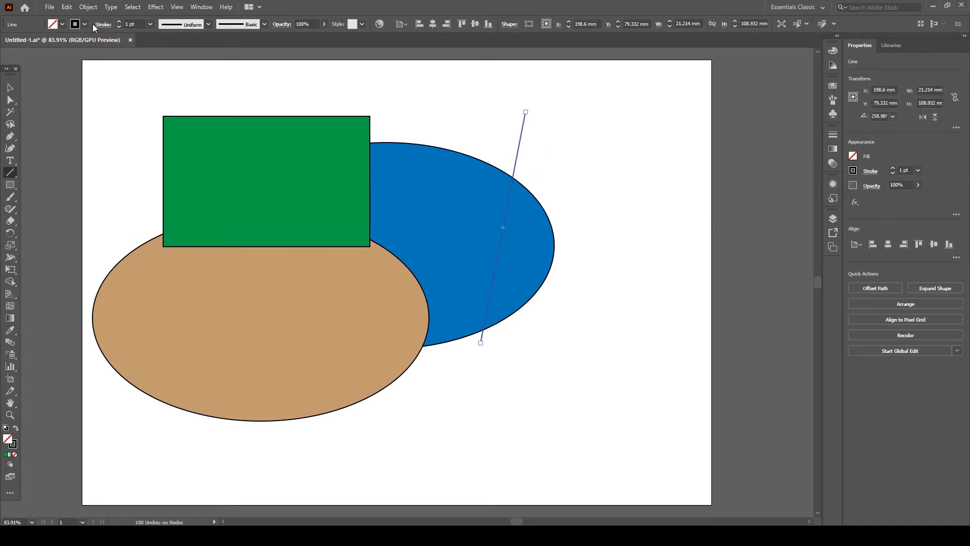
Step: Undo the line, the rectangle's colour change and the rectangle itself via Edit > Undo and Ctrl+Z
click(67, 7)
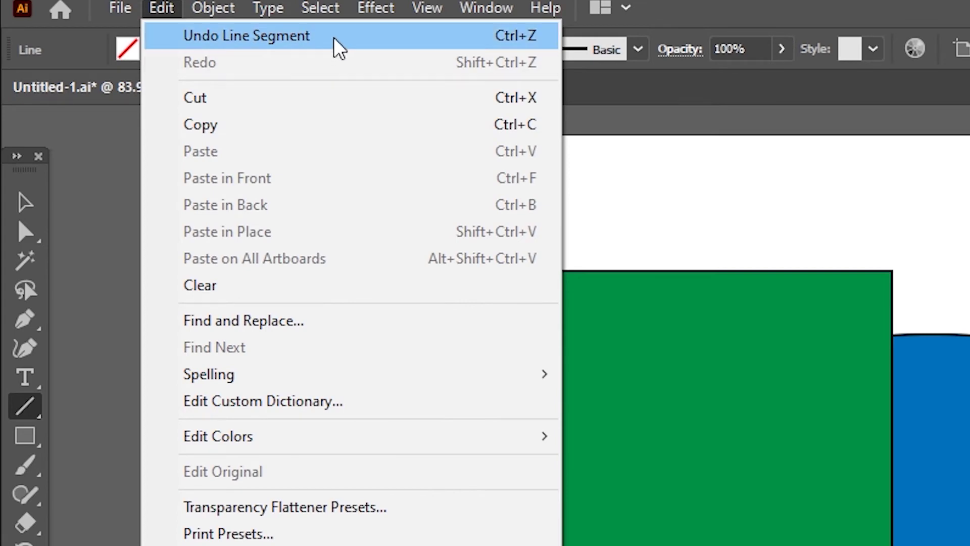
click(334, 38)
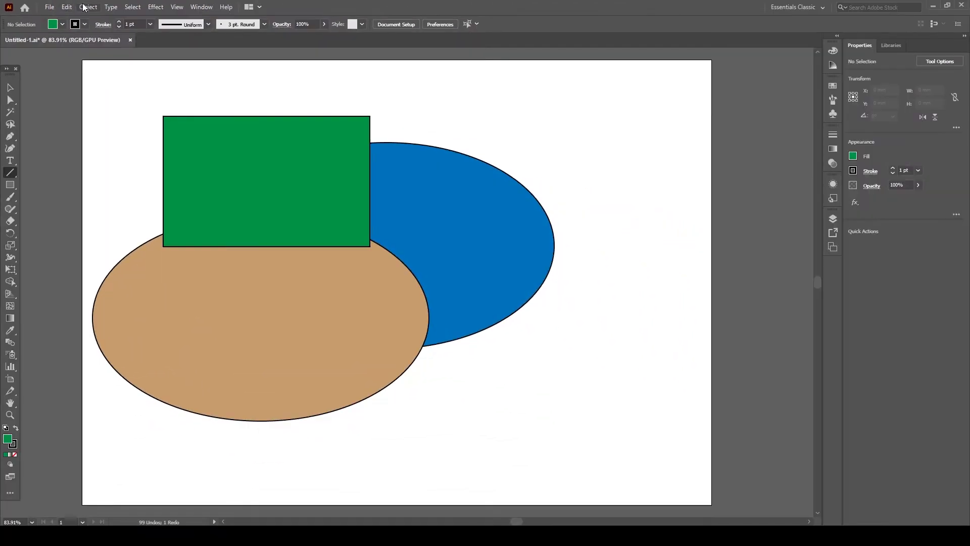
click(67, 7)
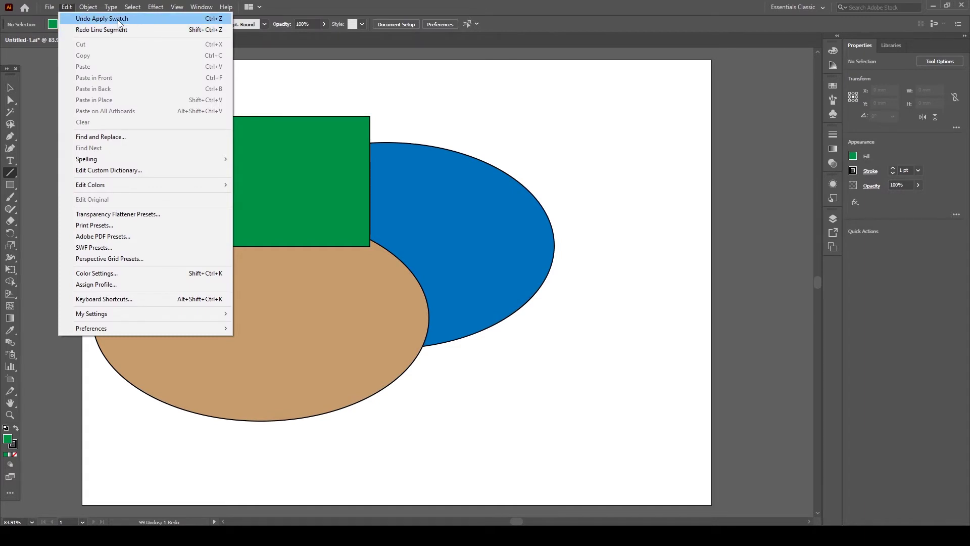
click(130, 19)
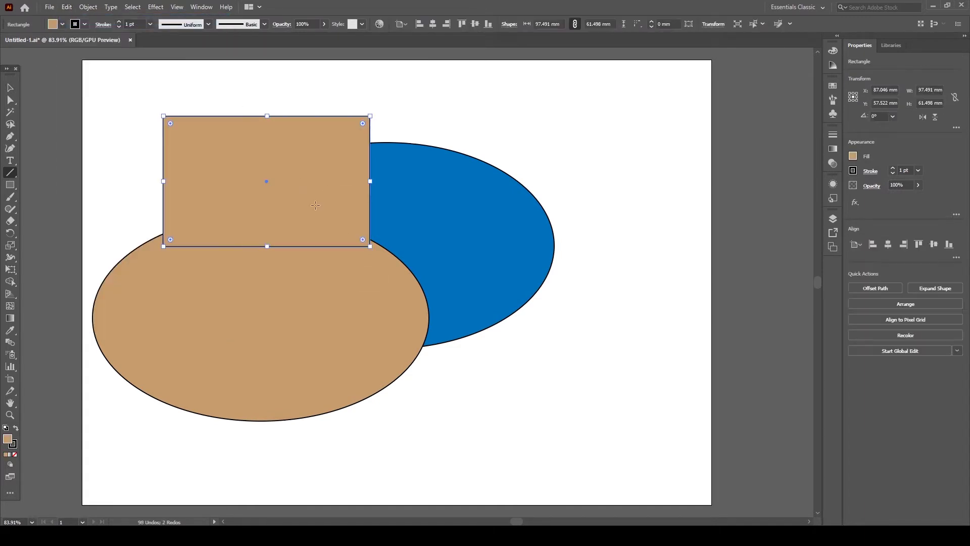
key(ctrl+z)
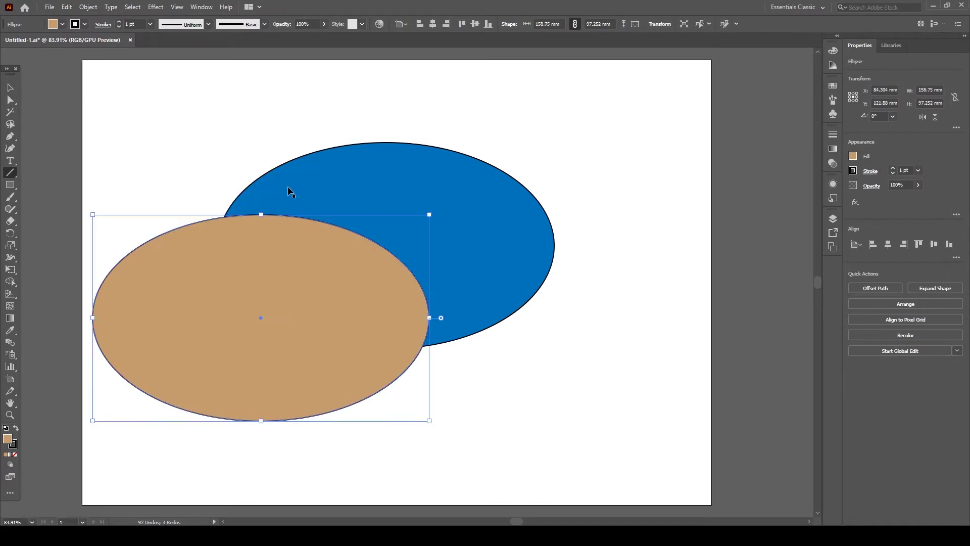
Step: Redo all undone edits with Shift+Ctrl+Z and switch to the Selection tool (V)
key(ctrl+shift+z)
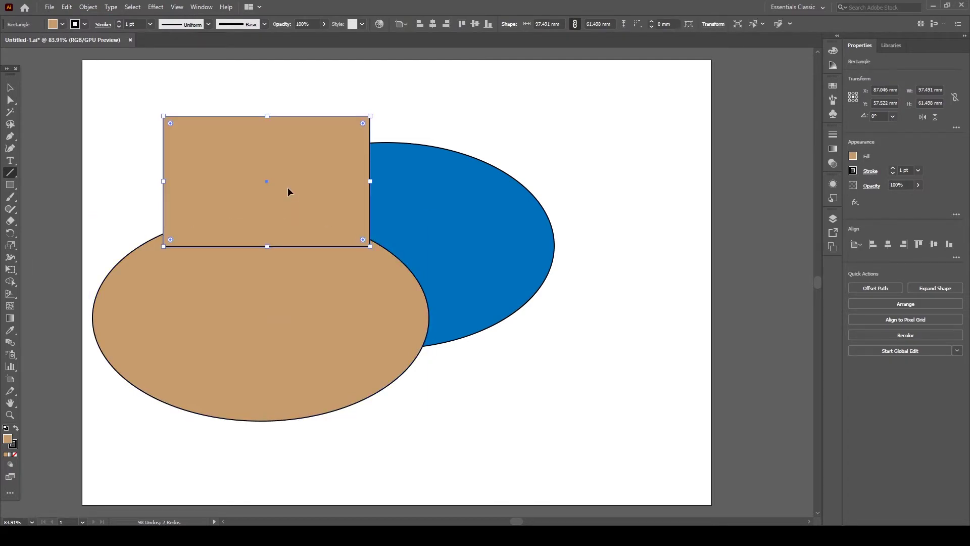
key(ctrl+shift+z)
key(ctrl+shift+z)
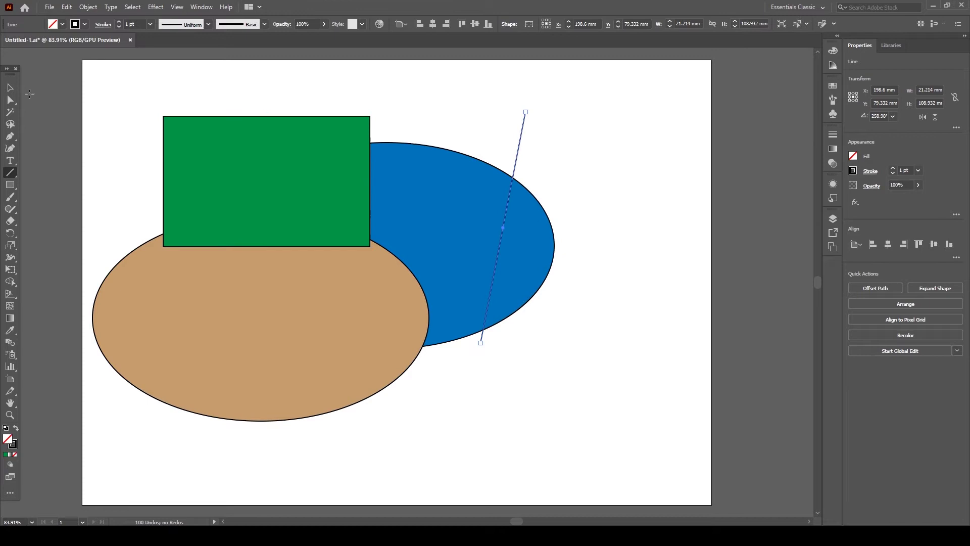
key(v)
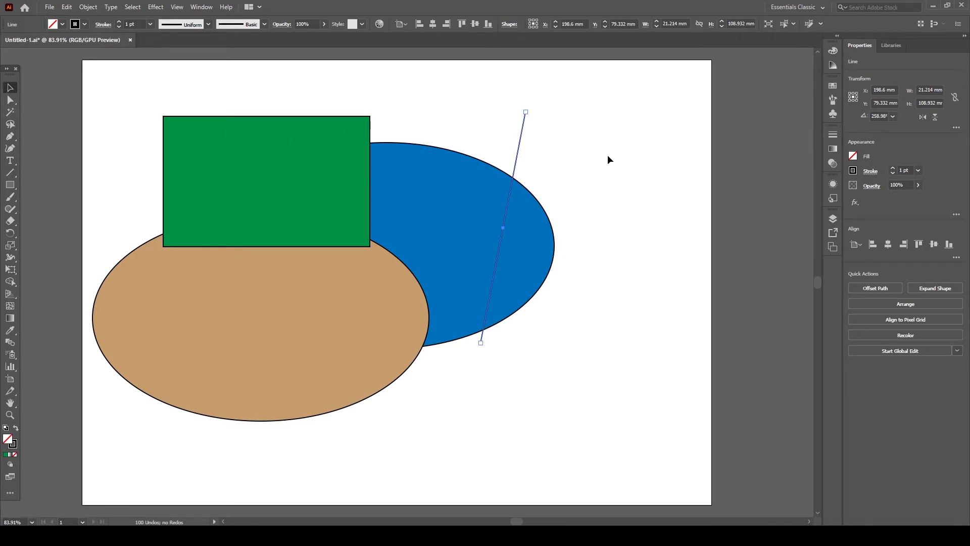
Step: Deselect the line by clicking the empty canvas
click(609, 160)
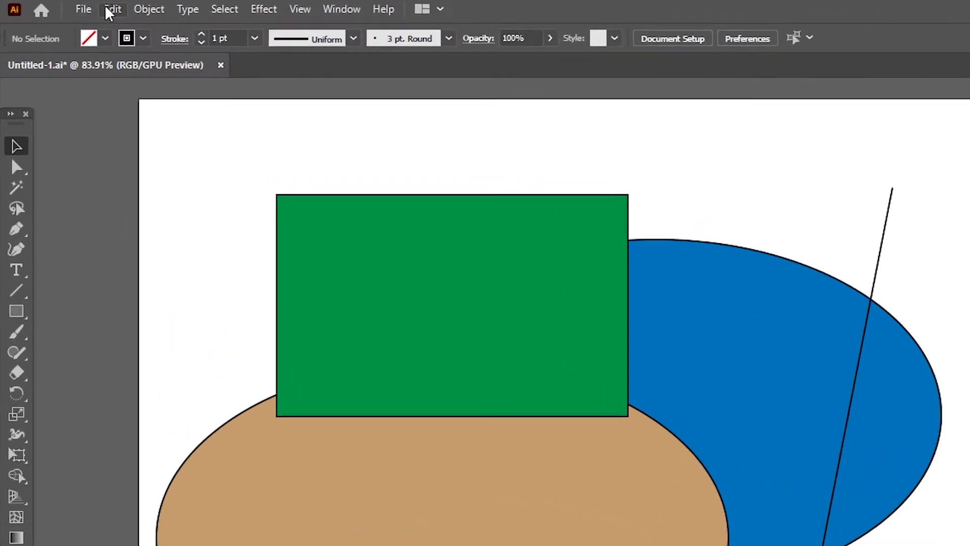
Step: In Edit > Preferences > Performance, leave Undo Counts at 100 and click OK
click(66, 7)
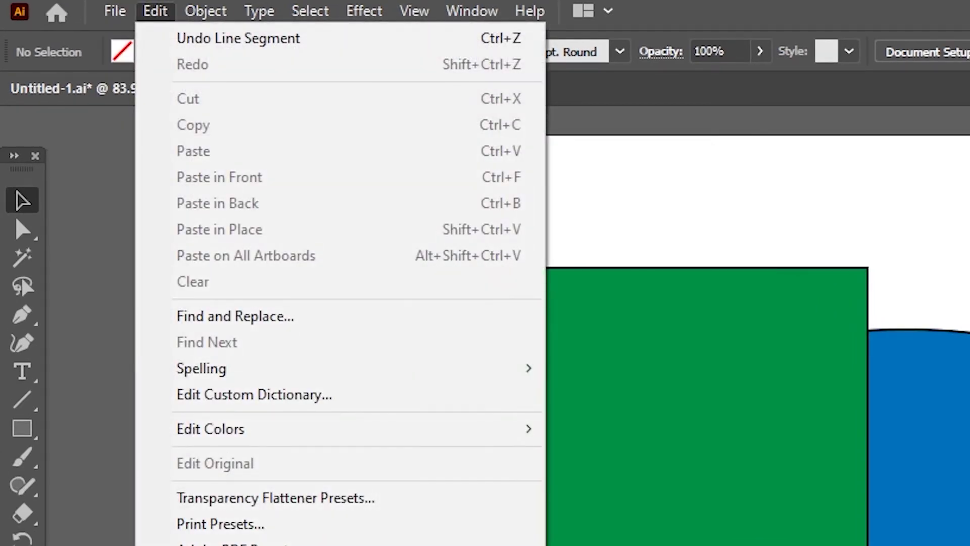
mouse_move(338, 358)
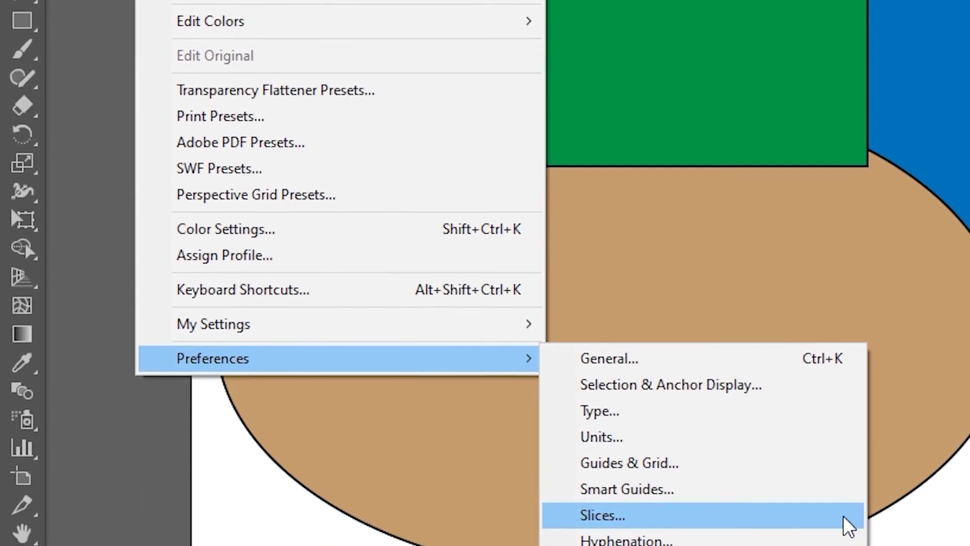
click(738, 418)
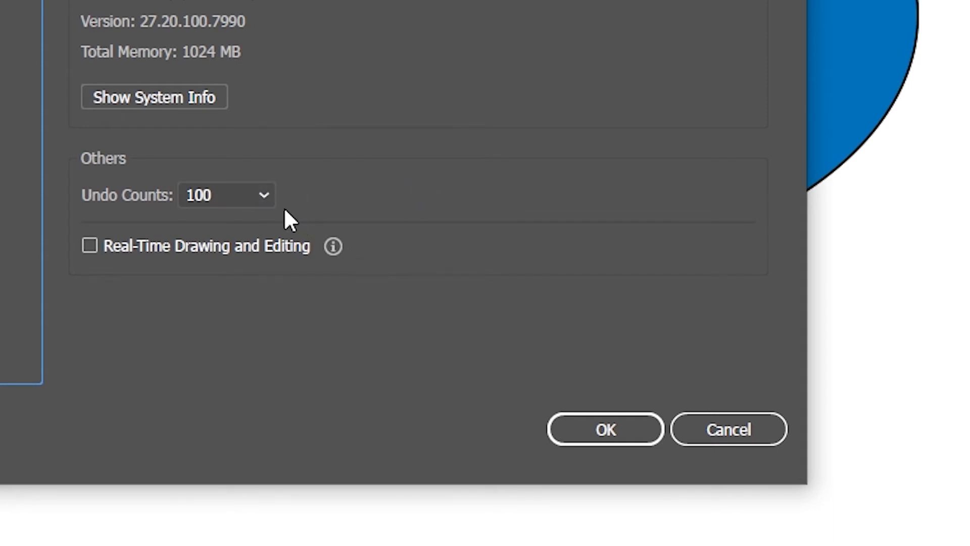
click(261, 195)
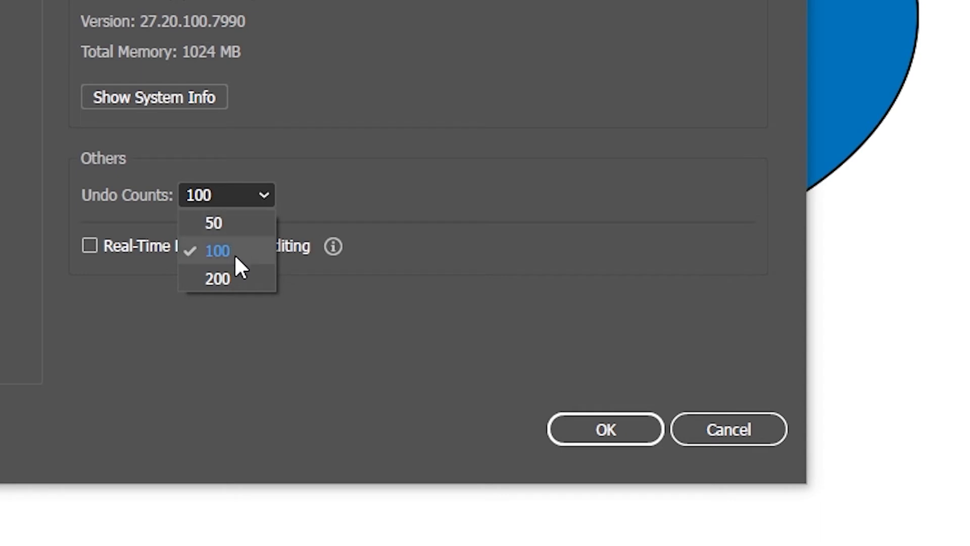
click(223, 195)
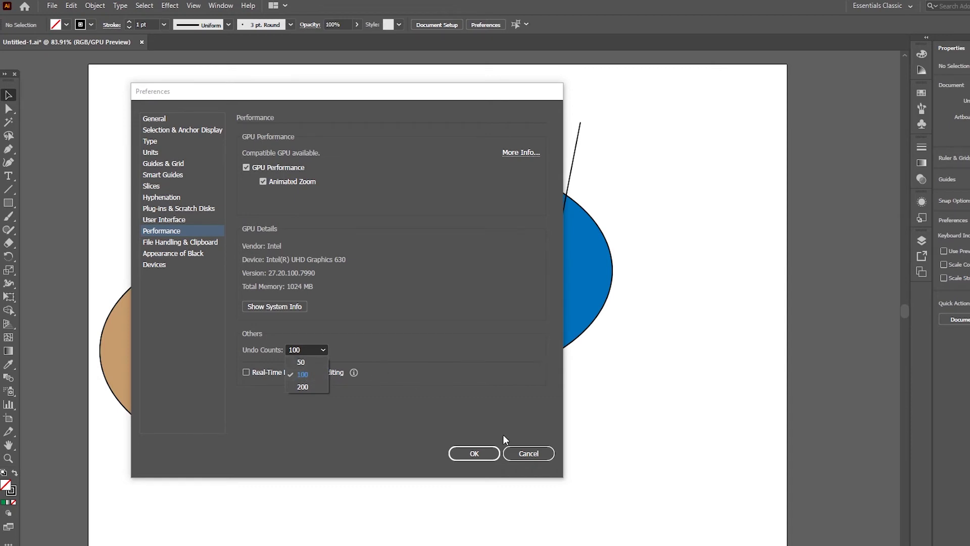
click(479, 455)
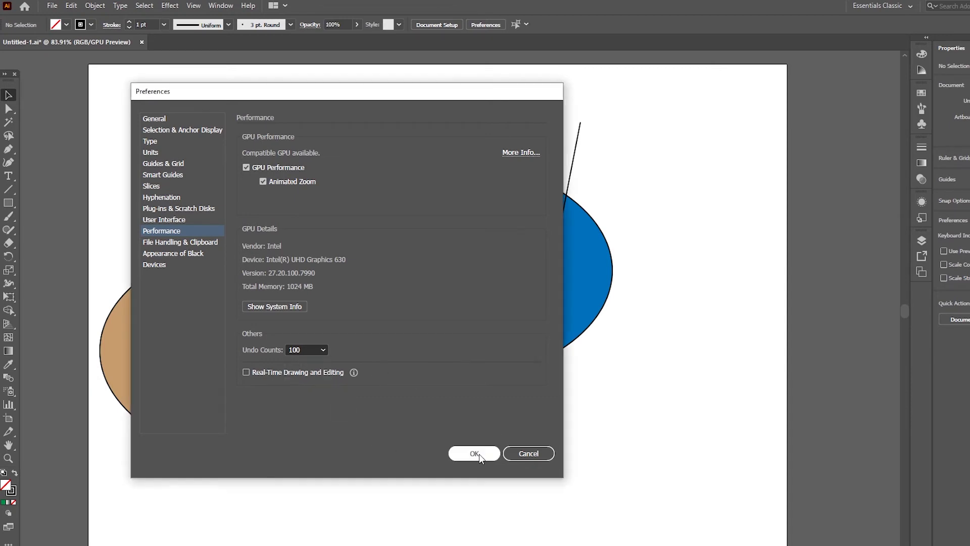
click(473, 453)
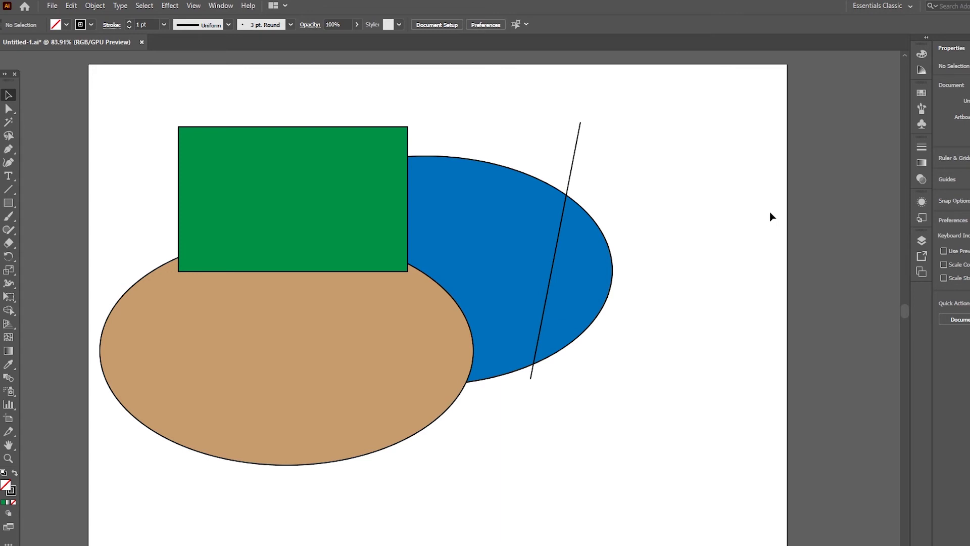
key(F12)
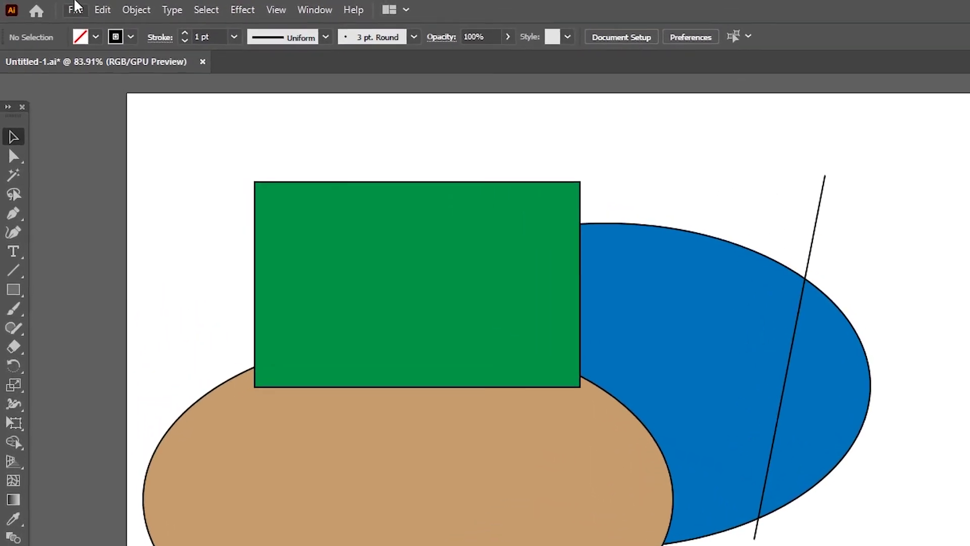
click(52, 6)
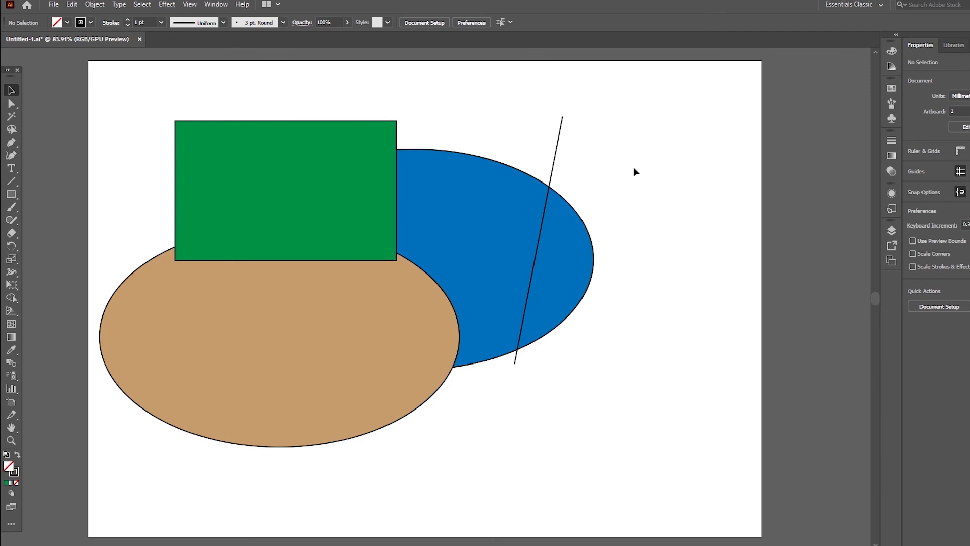
Step: Revert the document with F12 and confirm Revert in the prompt
key(F12)
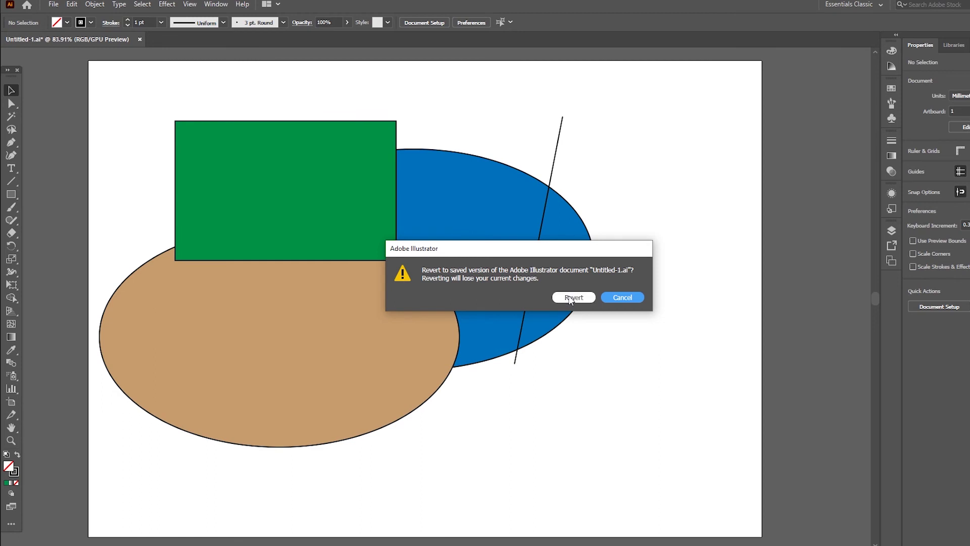
click(570, 296)
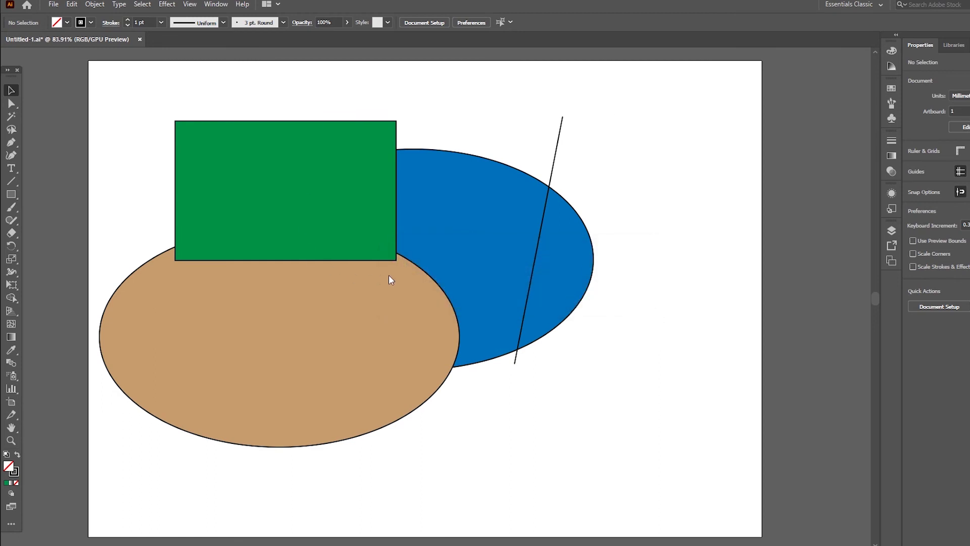